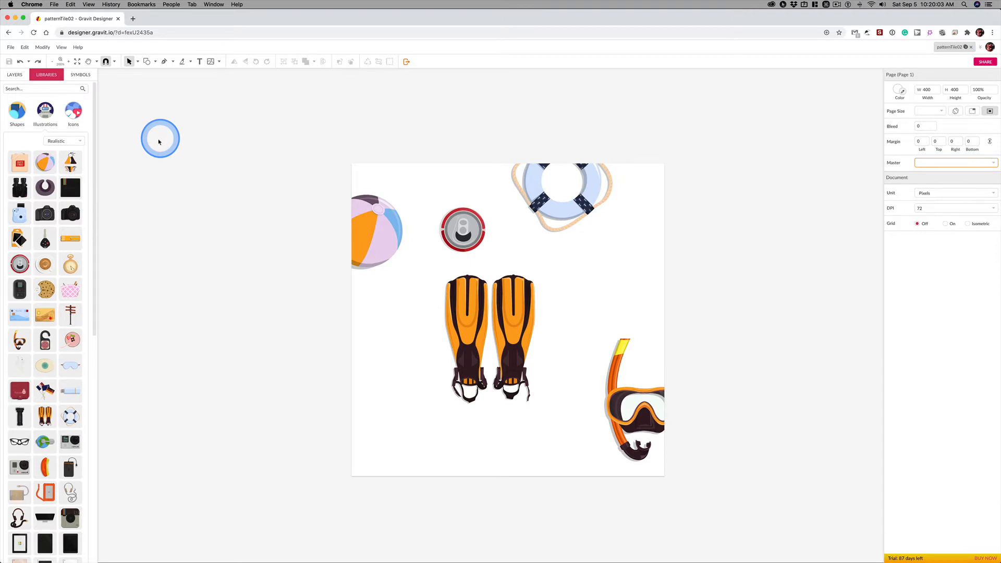
pyautogui.click(10, 48)
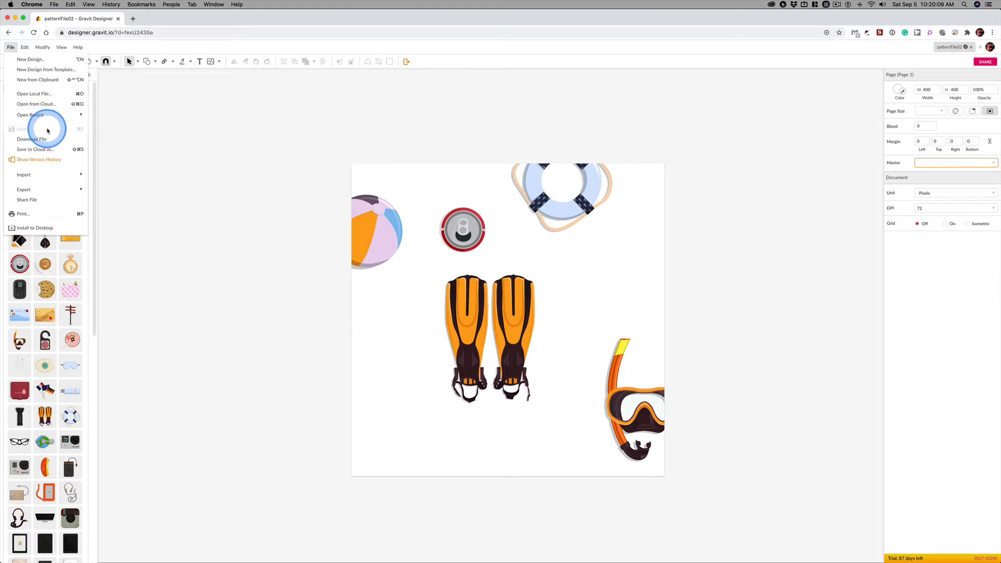
pyautogui.click(208, 167)
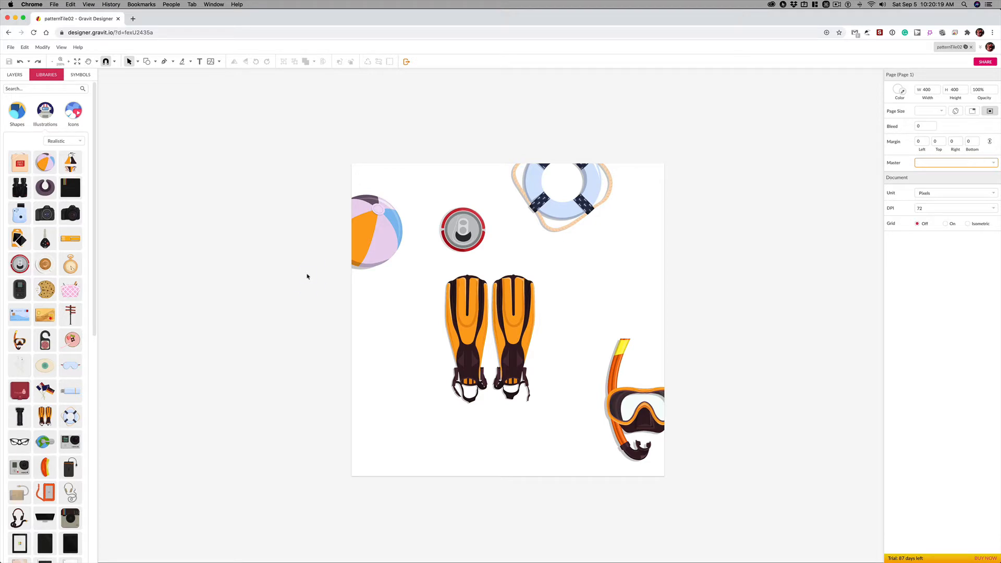
pyautogui.click(386, 238)
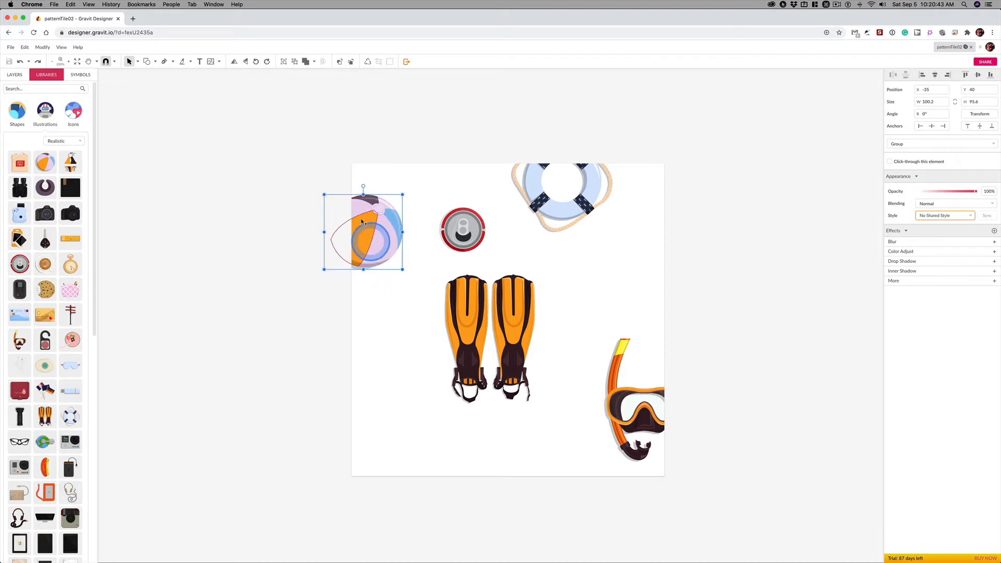
pyautogui.moveTo(255, 139); pyautogui.dragTo(655, 380)
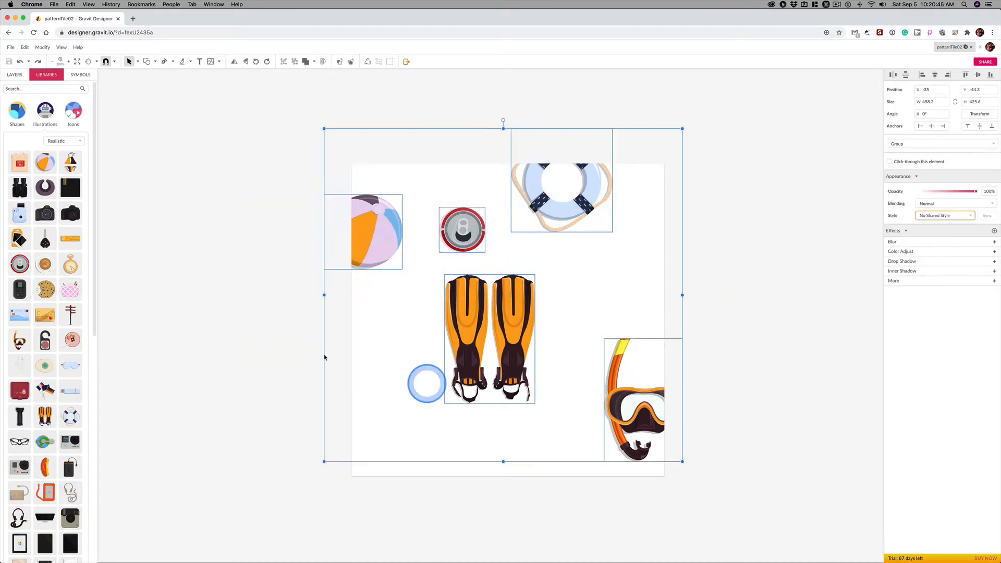
pyautogui.click(214, 314)
pyautogui.click(393, 232)
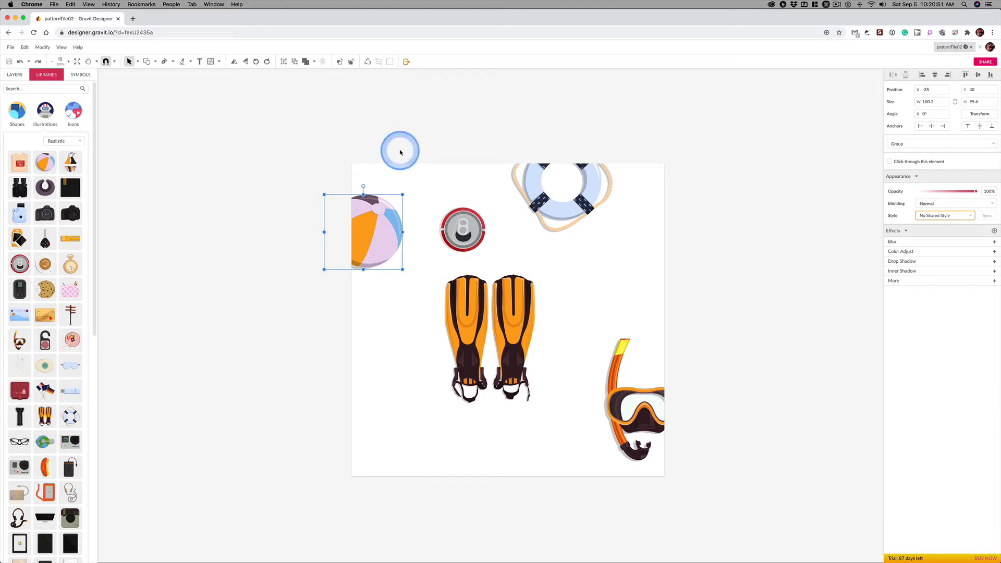
pyautogui.rightClick(385, 237)
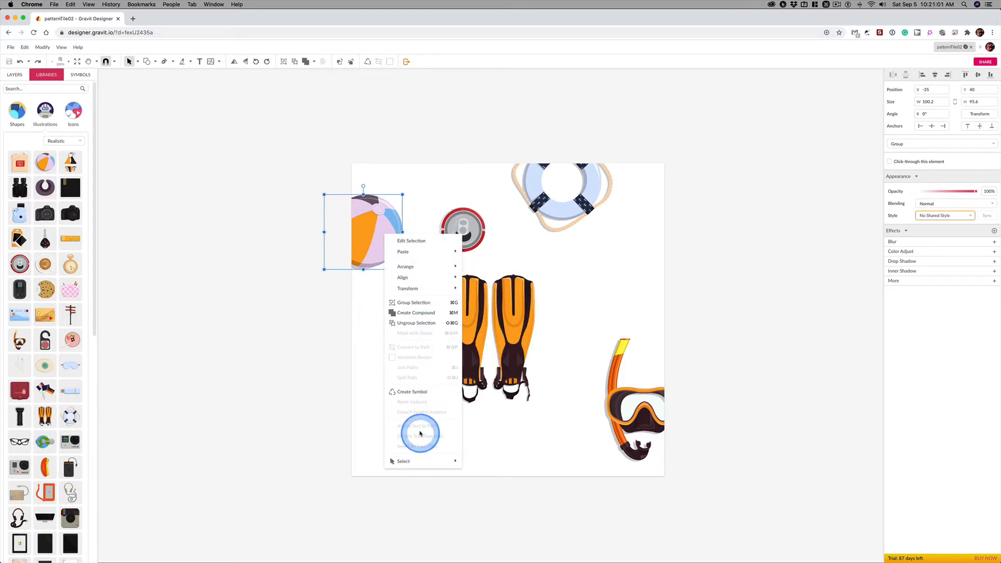
pyautogui.click(258, 380)
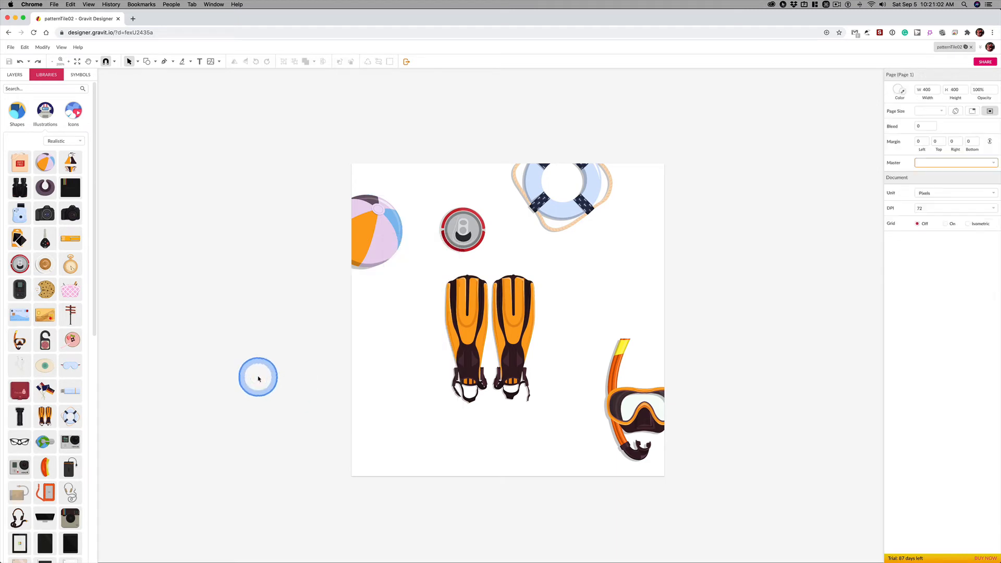
# Step: Copy the beach ball on the tile's left edge and paste a duplicate exactly over the original
pyautogui.click(364, 240)
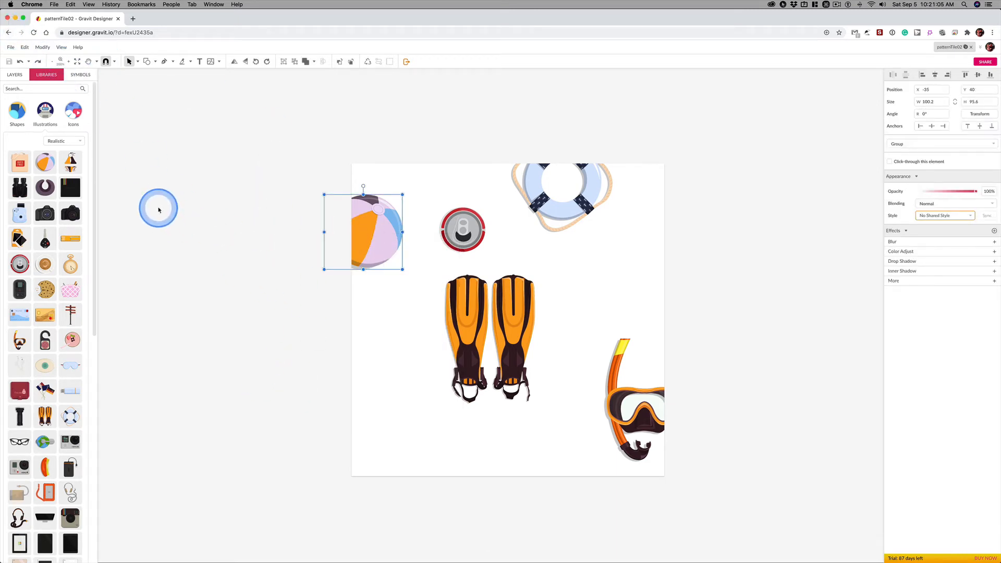
pyautogui.press('super+c')
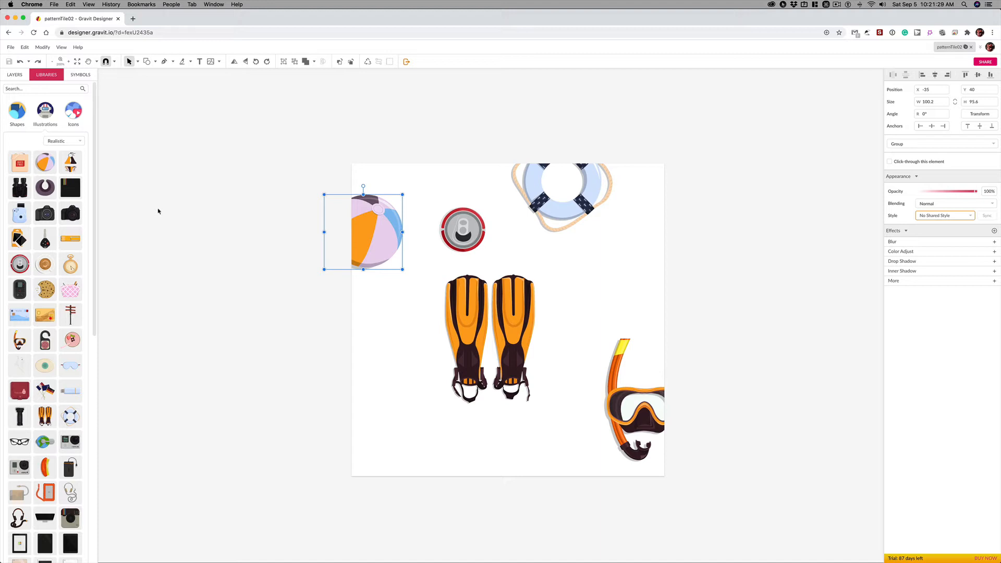
pyautogui.press('cmd+v')
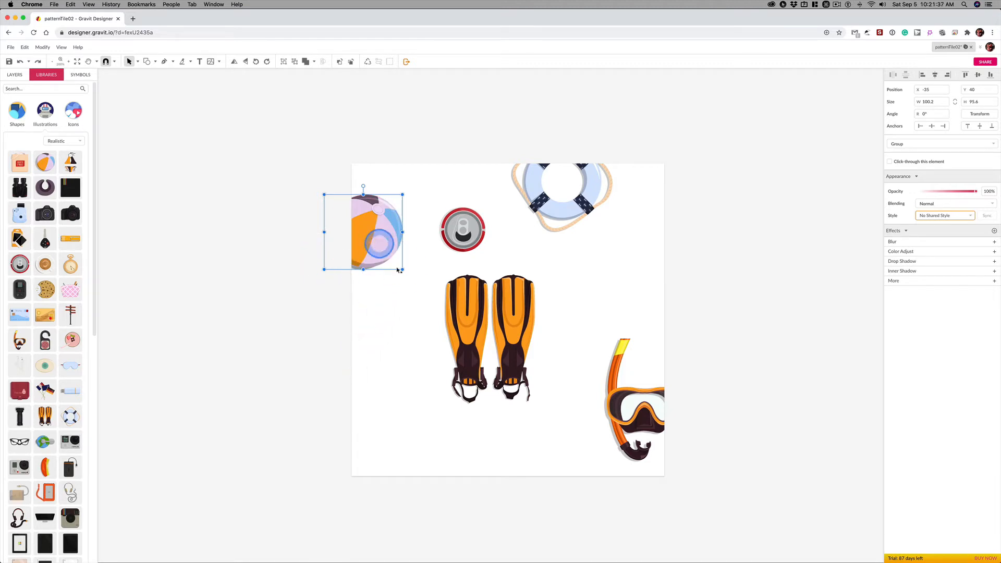
pyautogui.moveTo(391, 257); pyautogui.dragTo(438, 361)
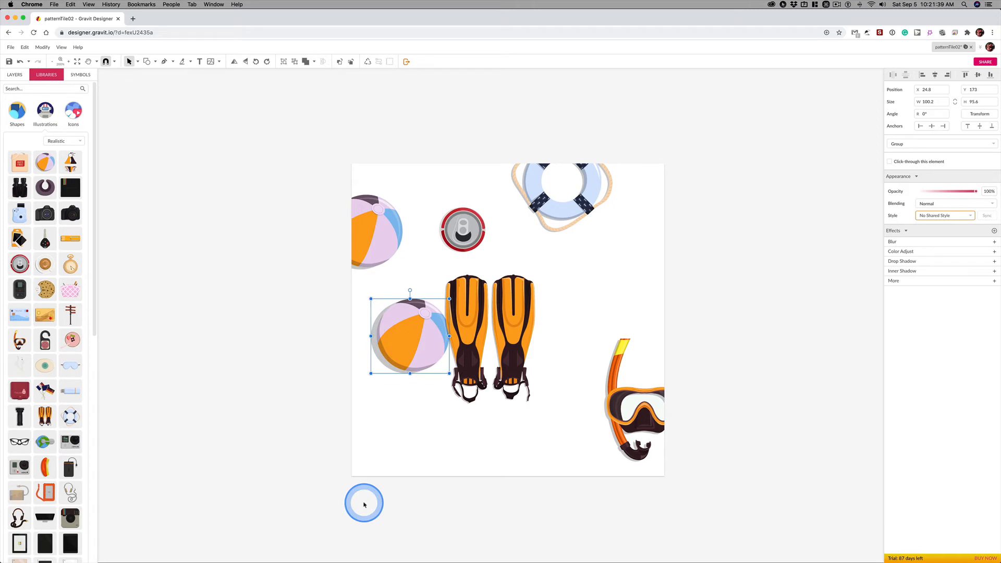
pyautogui.press('super+z')
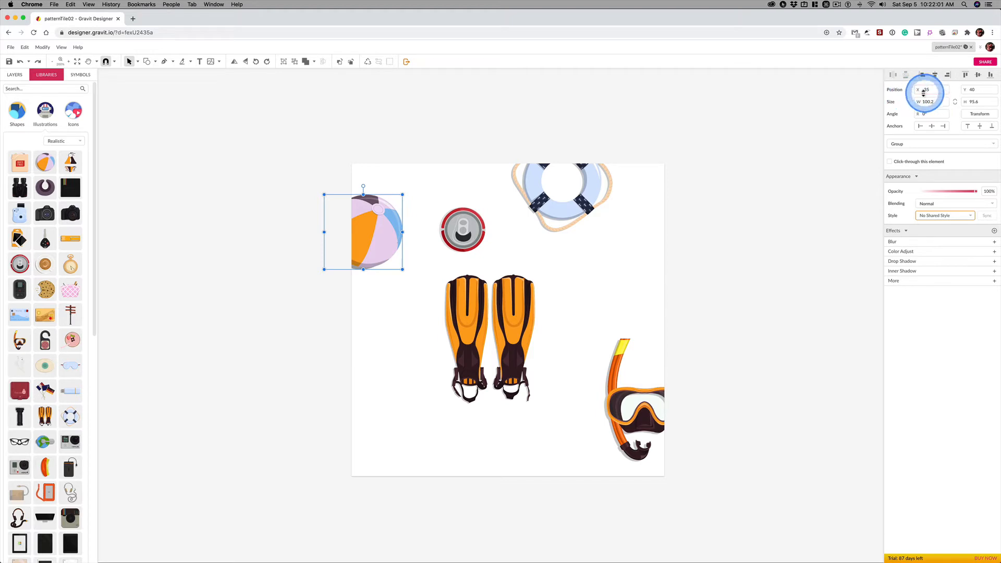
# Step: Shift the pasted beach ball across the tile to the opposite edge by setting its X position to -35+400
pyautogui.press('ctrl')
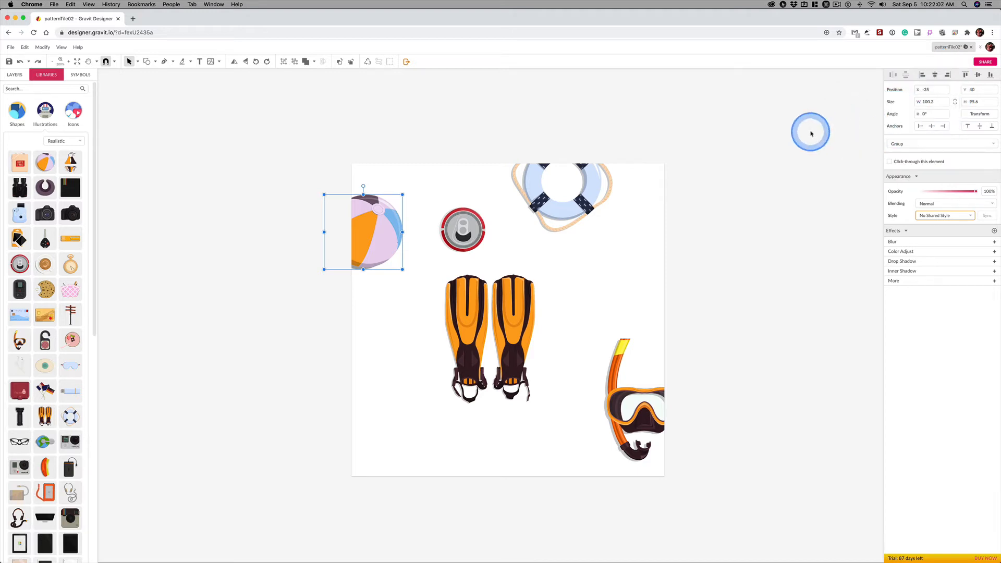
pyautogui.click(941, 90)
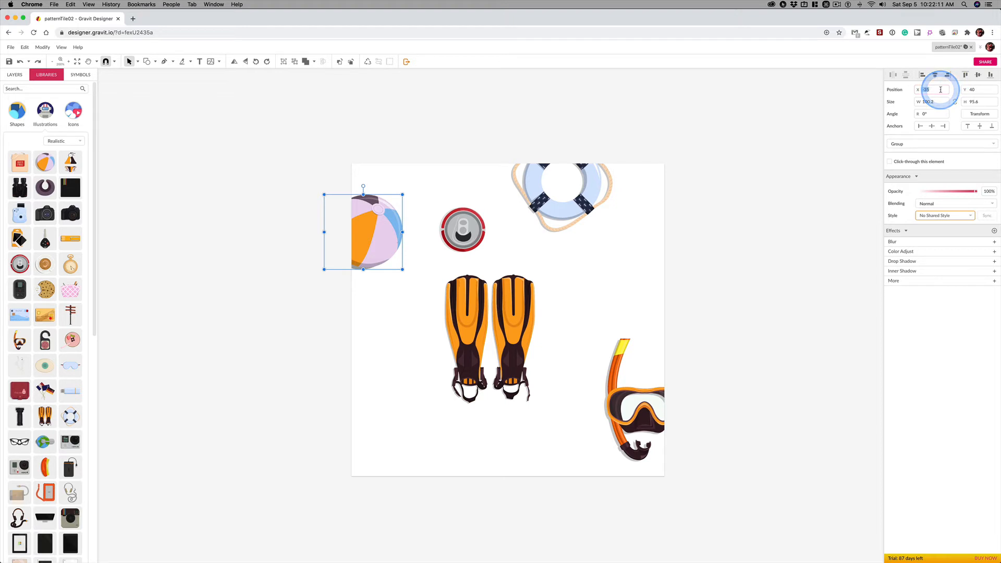
pyautogui.click(939, 90)
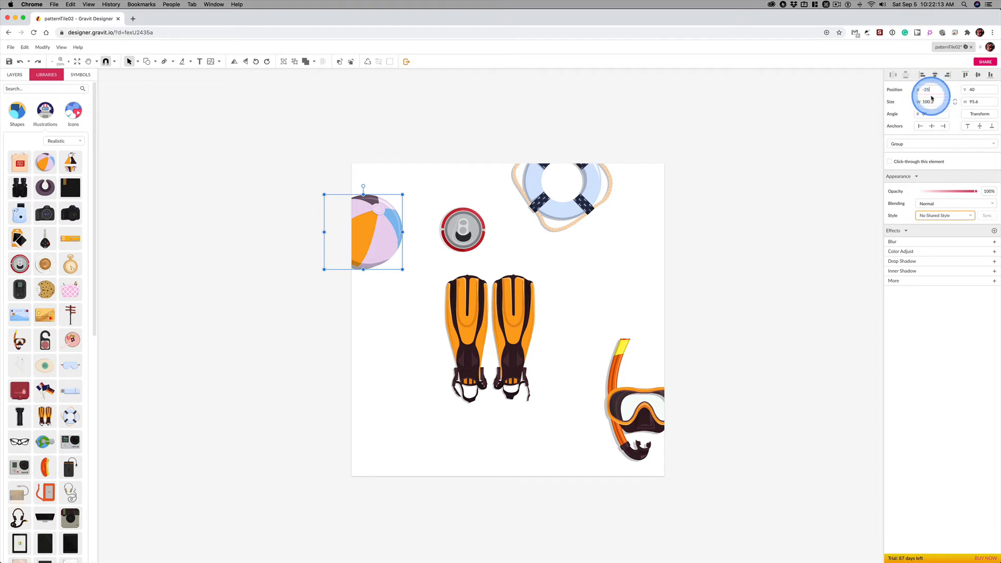
pyautogui.press('ctrl')
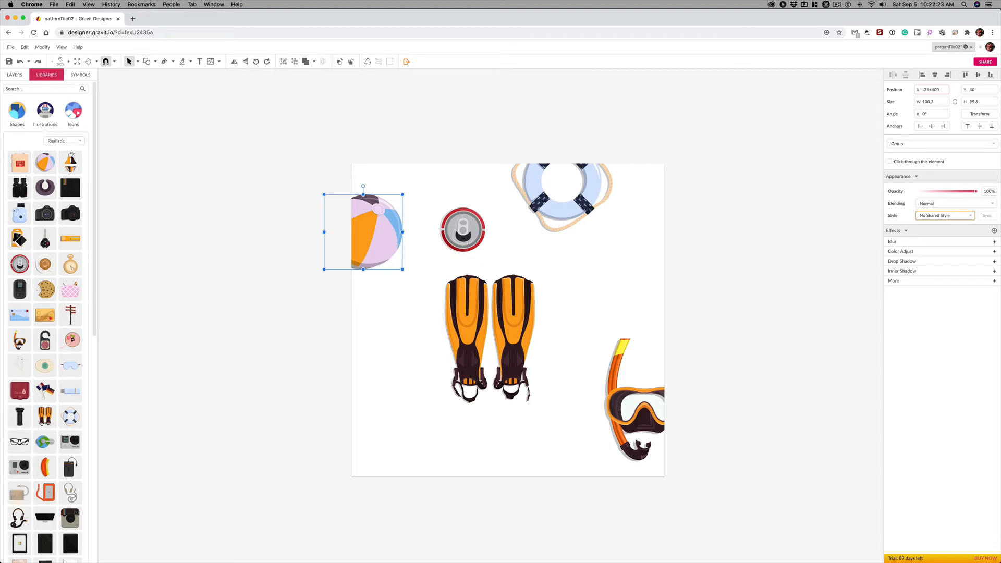
pyautogui.press('Return')
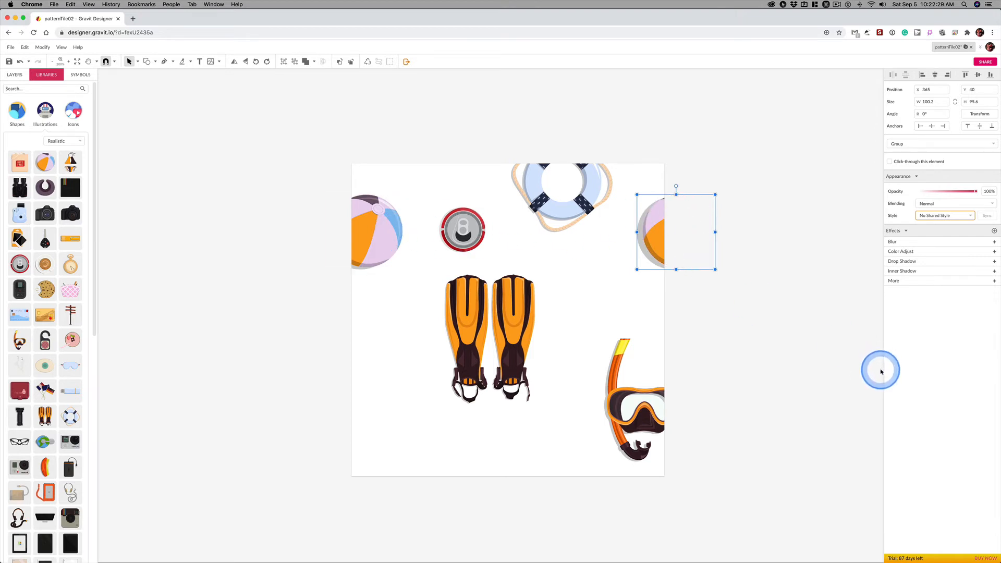
pyautogui.click(777, 368)
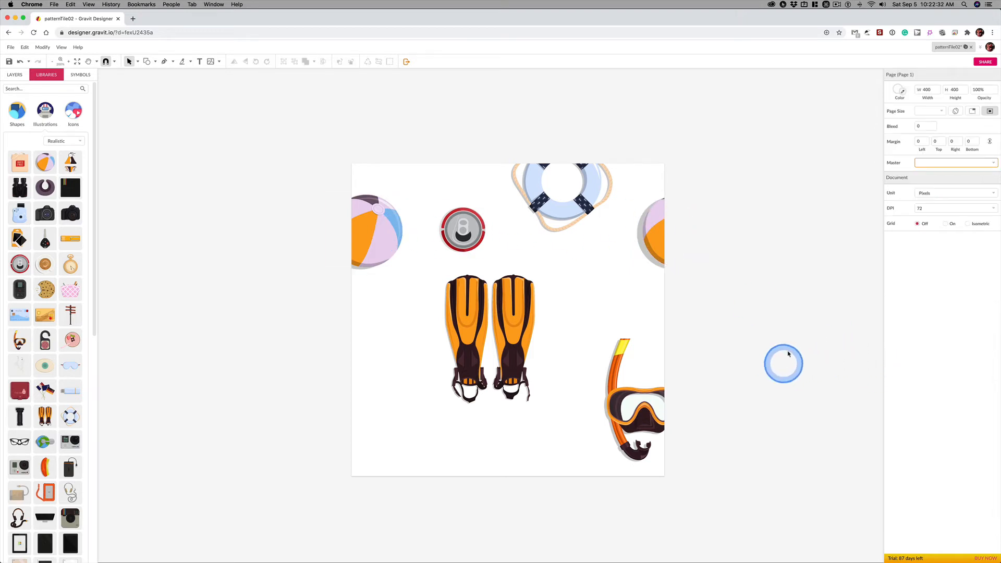
# Step: Duplicate the life ring in place and set the copy's Y position to -44.3+400 so it wraps to the bottom edge
pyautogui.click(563, 209)
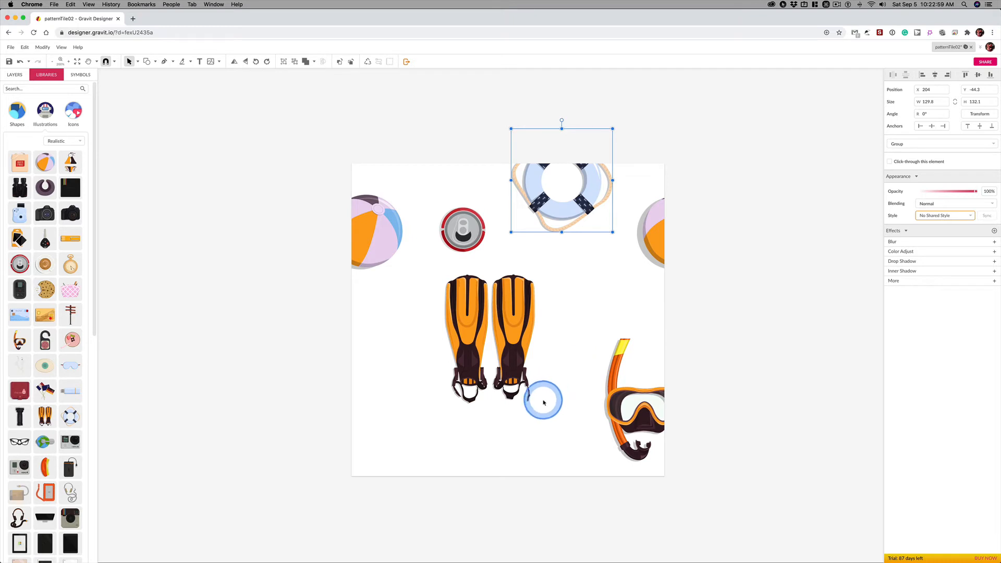
pyautogui.press('super+c')
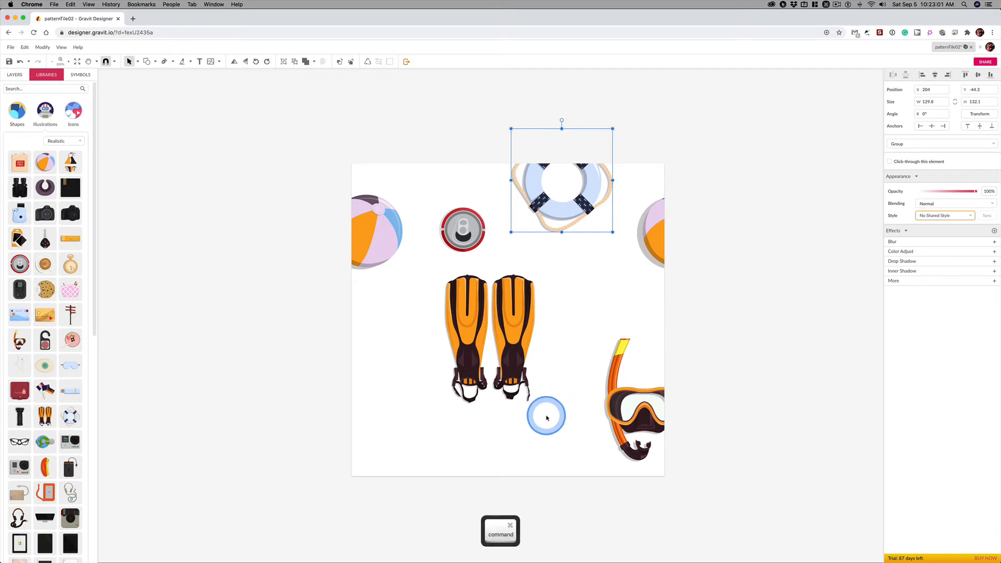
pyautogui.press('super+v')
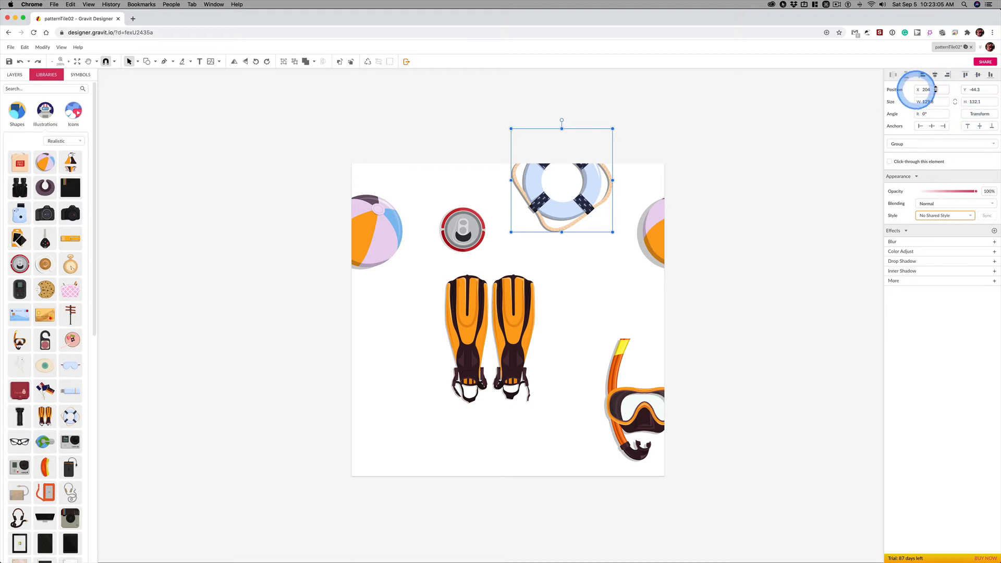
pyautogui.click(986, 90)
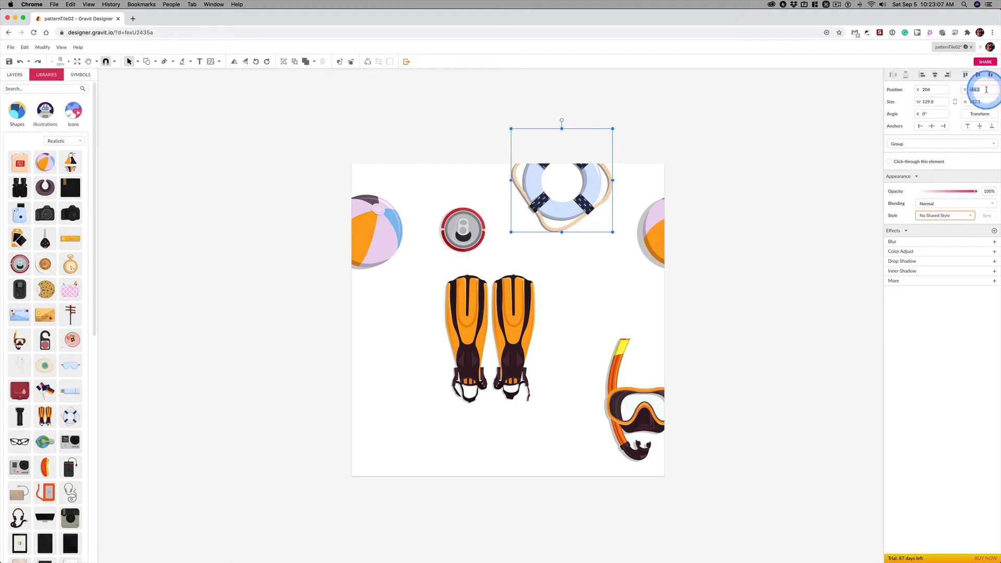
pyautogui.click(987, 89)
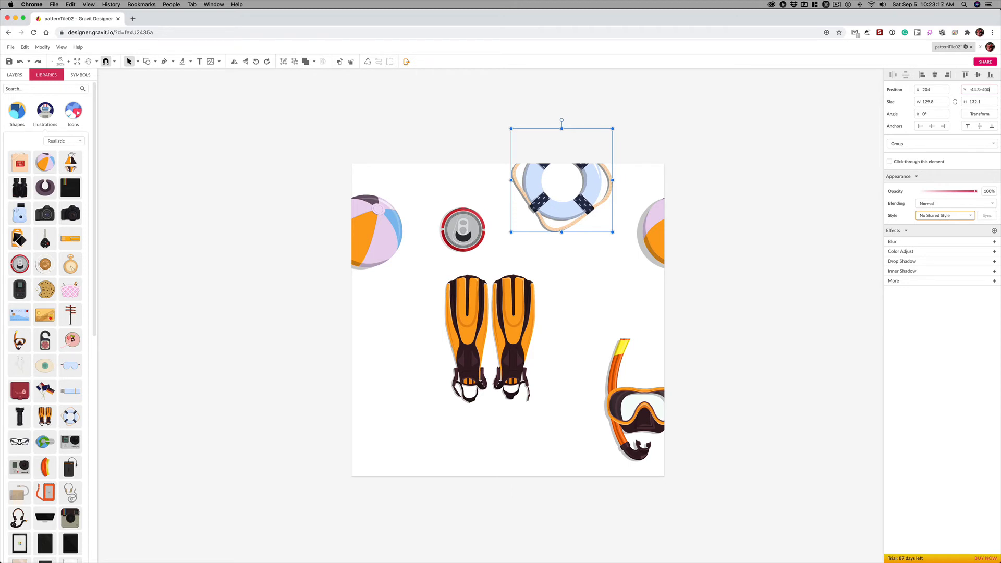
pyautogui.press('Return')
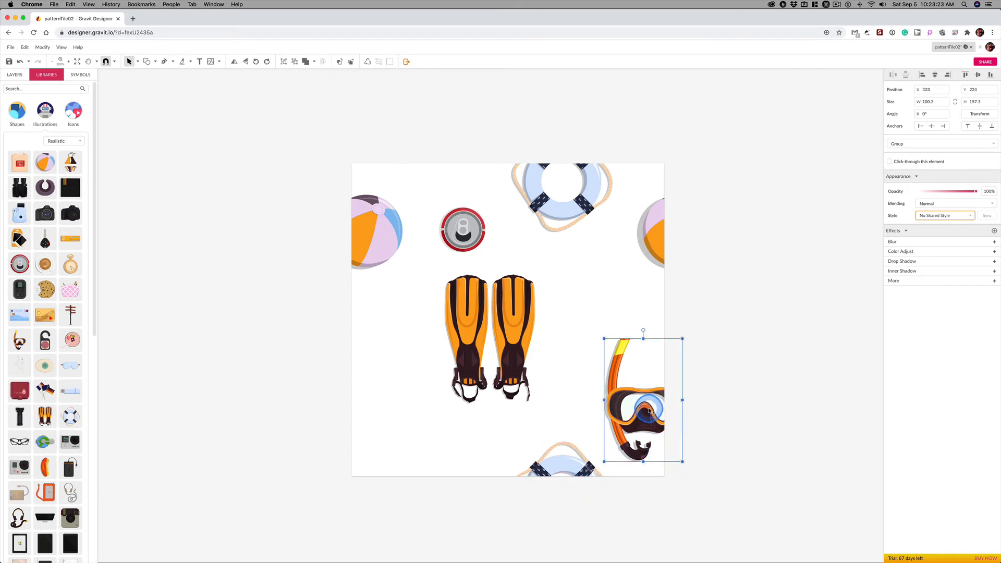
# Step: Raise the snorkel mask to about Y 205, then place a duplicate on the opposite edge with X set to 323-400
pyautogui.moveTo(649, 411); pyautogui.dragTo(649, 397)
pyautogui.click(818, 440)
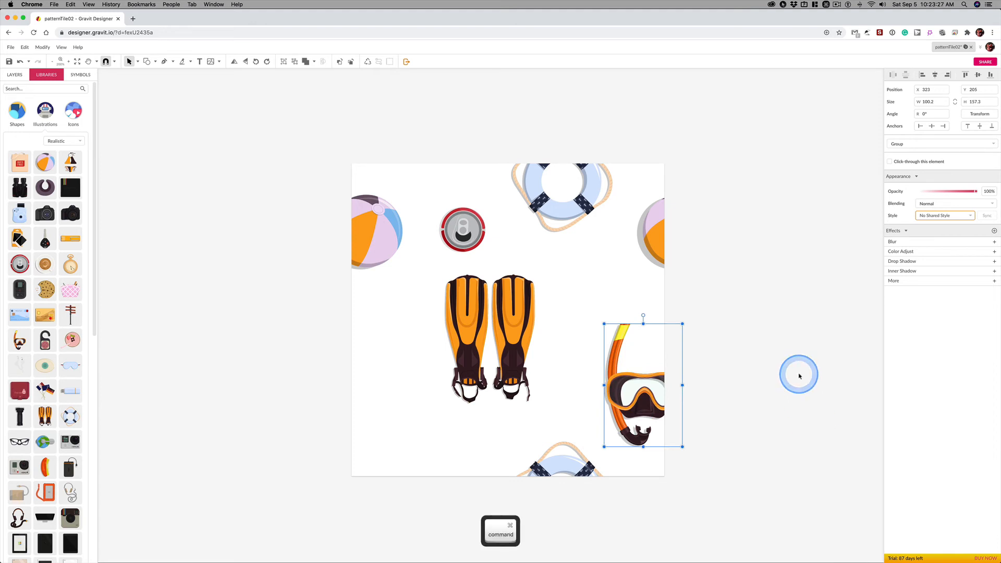
pyautogui.press('super+c')
pyautogui.press('super+v')
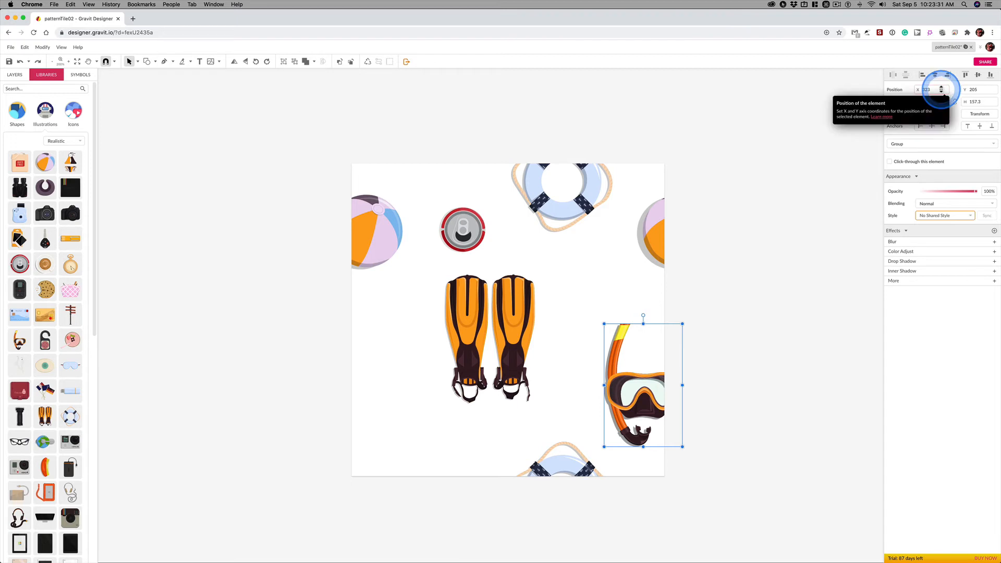
pyautogui.click(939, 90)
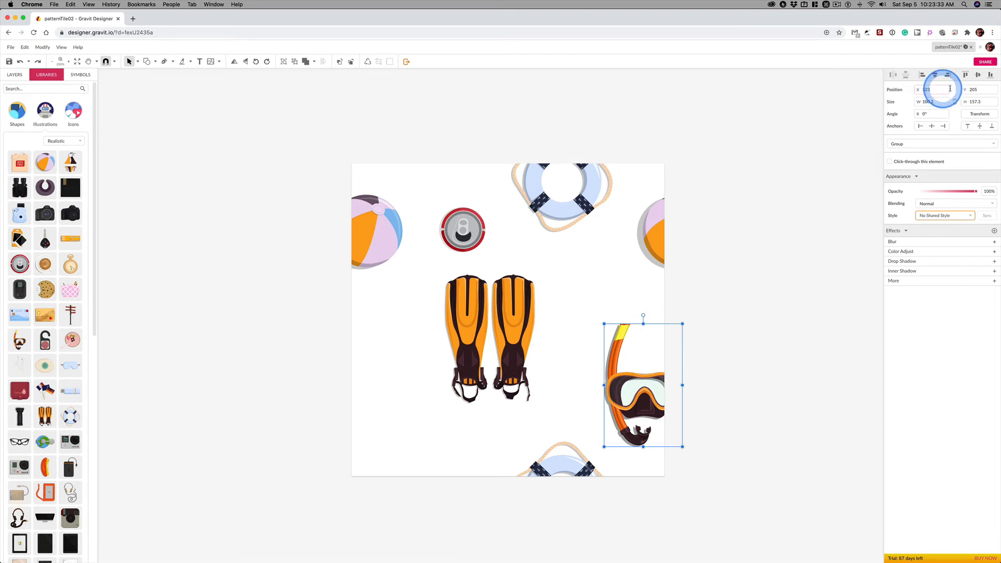
pyautogui.click(967, 101)
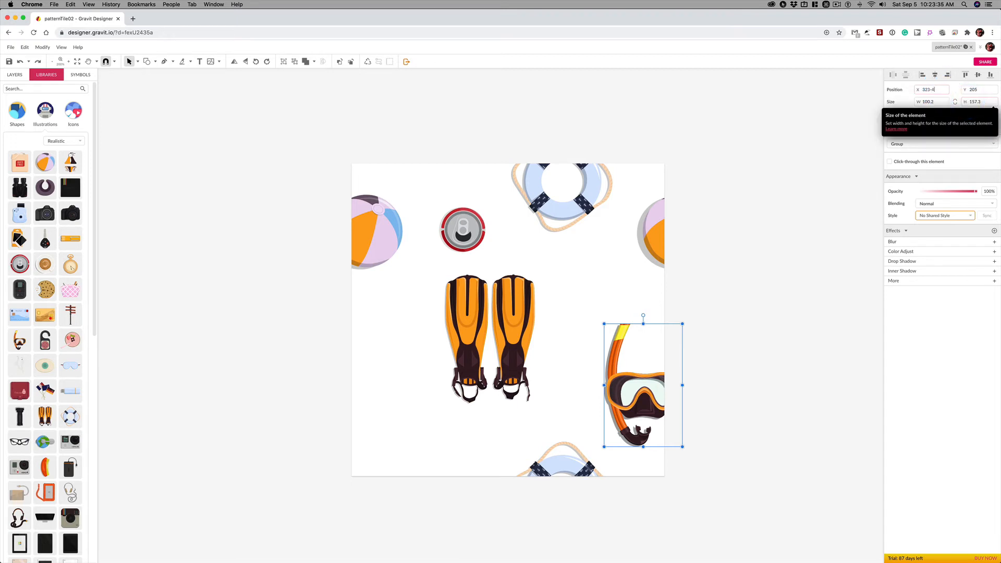
pyautogui.press('Return')
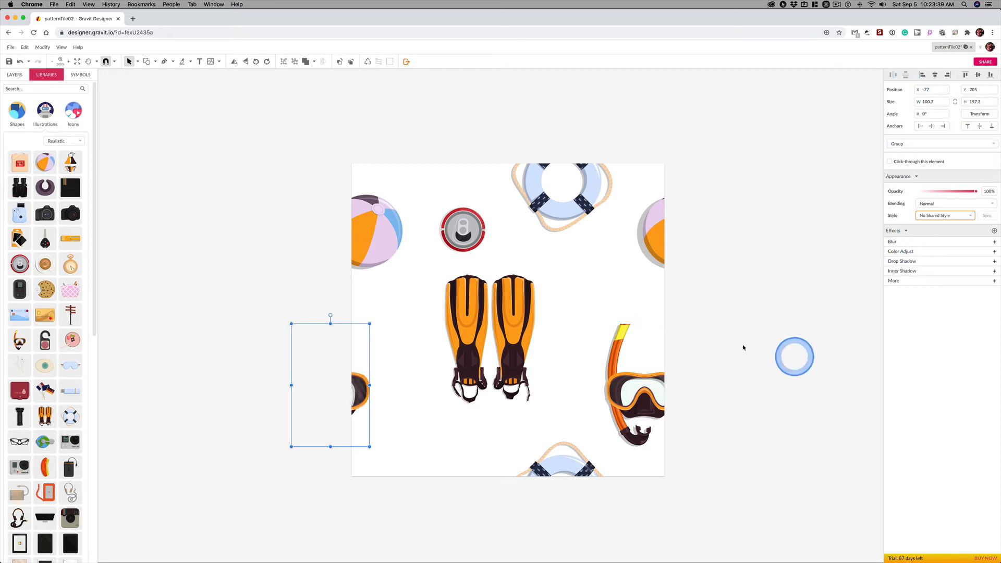
# Step: Rotate the swim fins to about -29.8° and reposition them near the tile's centre at about X 121, Y 128
pyautogui.click(514, 334)
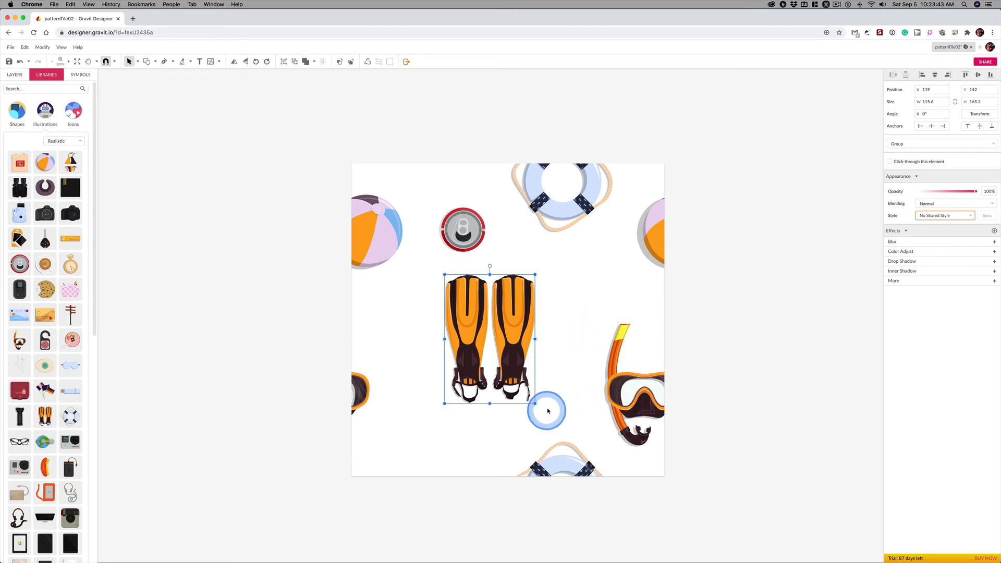
pyautogui.moveTo(537, 405); pyautogui.dragTo(500, 424)
pyautogui.moveTo(518, 353); pyautogui.dragTo(532, 348)
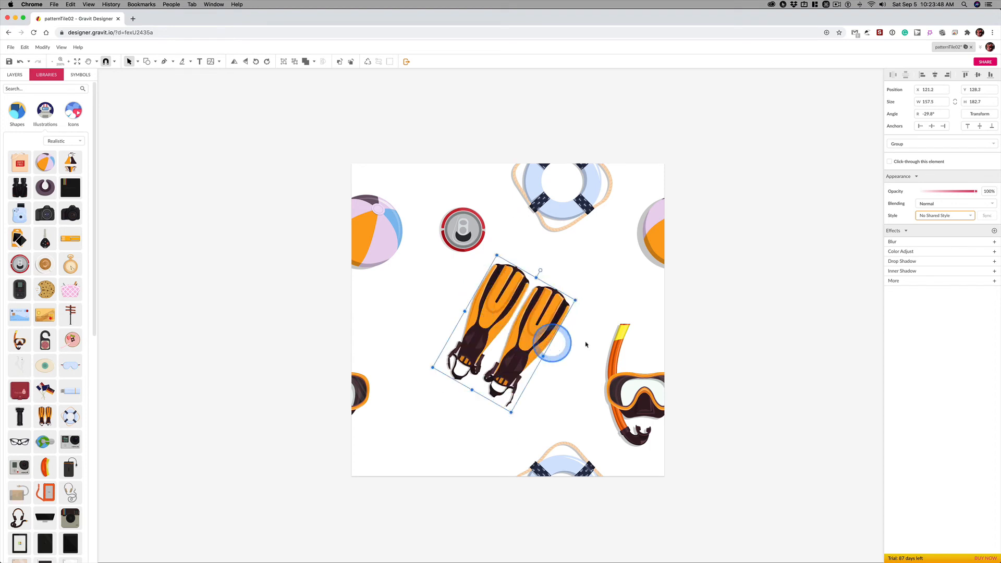
# Step: Move the soda can slightly up to about X 108, Y 46 and rotate it to about -38.4°
pyautogui.click(471, 221)
pyautogui.moveTo(470, 220); pyautogui.dragTo(468, 214)
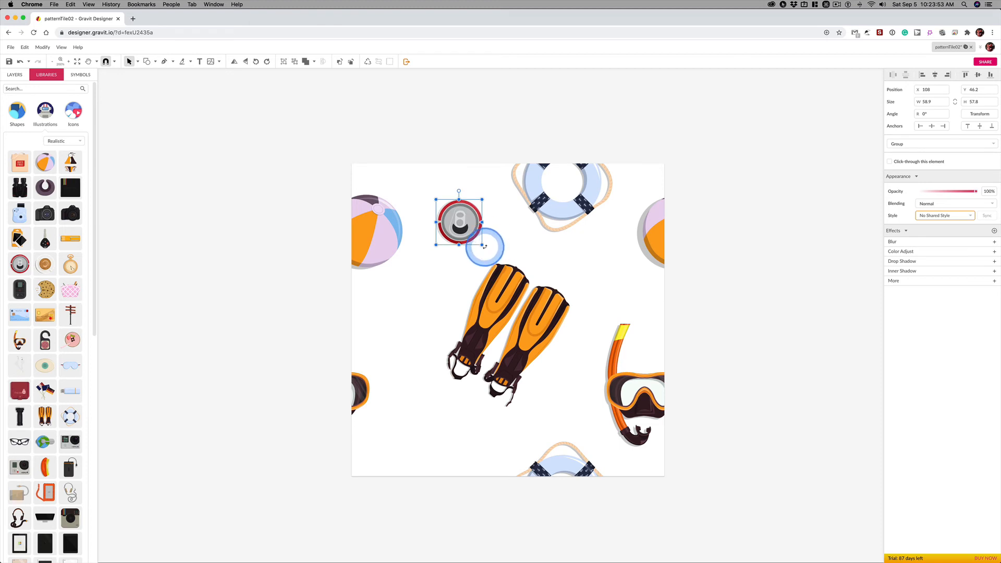
pyautogui.moveTo(484, 247); pyautogui.dragTo(465, 262)
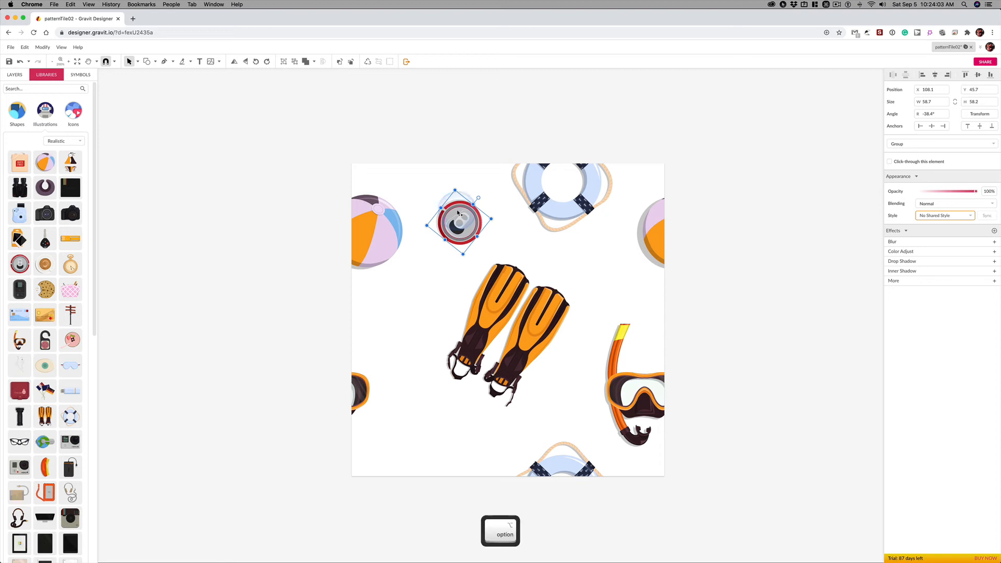
# Step: Place a copy of the soda can below the swim fins at about X 66, Y 294 and rotate it to about 34.4°
pyautogui.moveTo(458, 213); pyautogui.dragTo(431, 405)
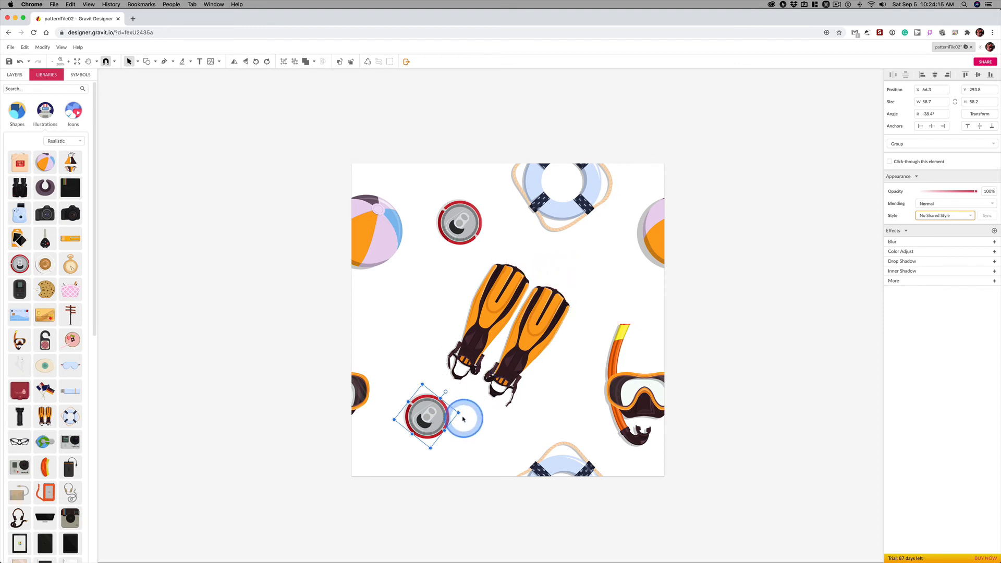
pyautogui.moveTo(461, 414); pyautogui.dragTo(431, 351)
pyautogui.moveTo(443, 276); pyautogui.dragTo(463, 420)
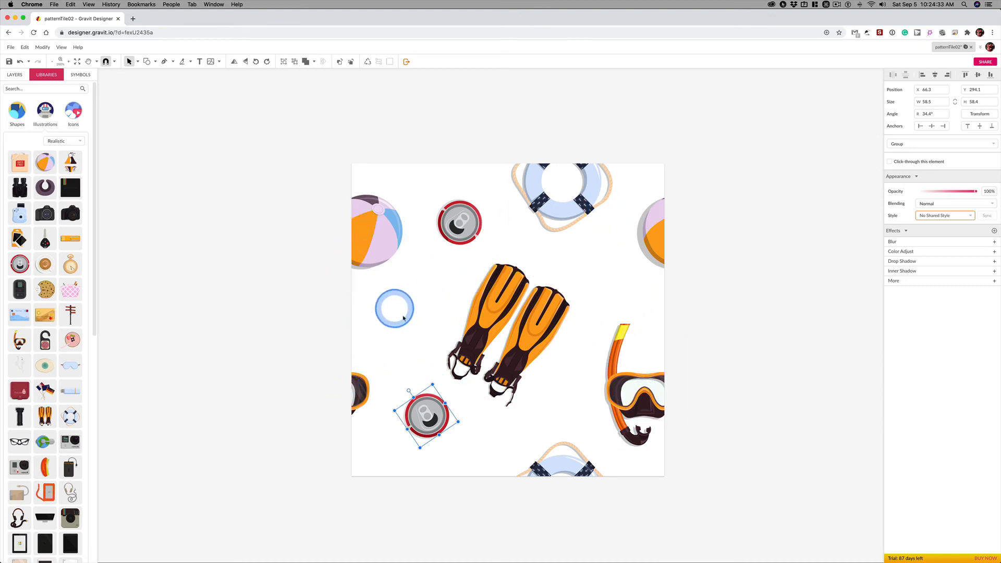
# Step: Rotate the swim fins to about -47.8° at about X 115, Y 116, and move the lower soda can to about X 56.5, Y 310.6
pyautogui.click(510, 377)
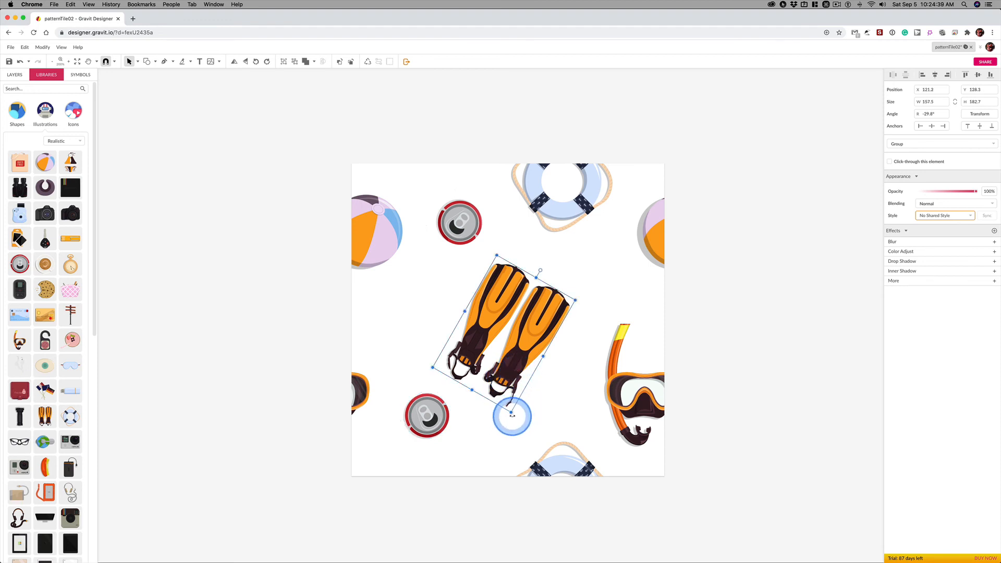
pyautogui.moveTo(496, 416); pyautogui.dragTo(473, 409)
pyautogui.moveTo(519, 344); pyautogui.dragTo(523, 333)
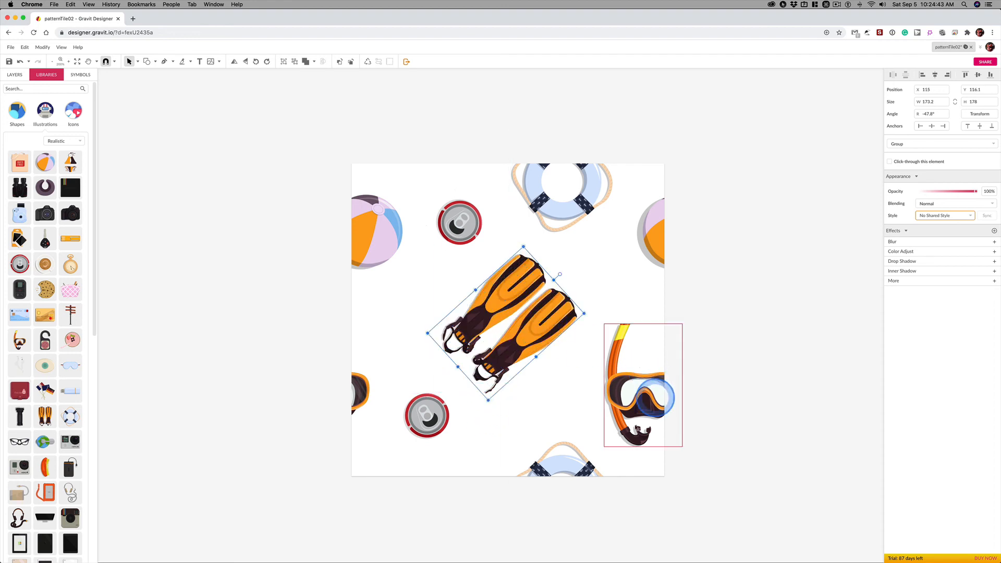
pyautogui.moveTo(435, 417); pyautogui.dragTo(427, 430)
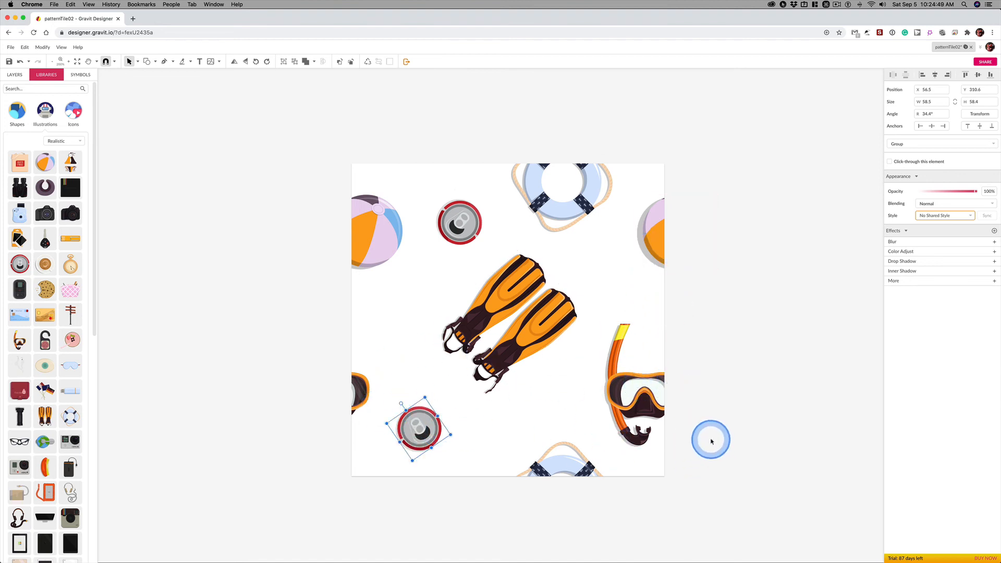
# Step: Select both edge-crossing snorkel mask copies and raise them together to Y 192, keeping their horizontal positions
pyautogui.click(653, 399)
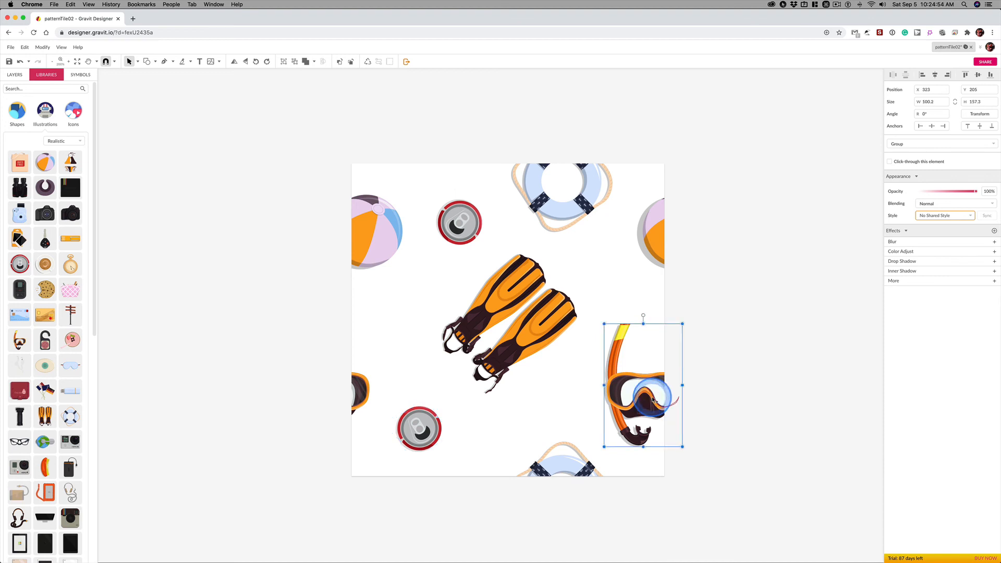
pyautogui.click(363, 390)
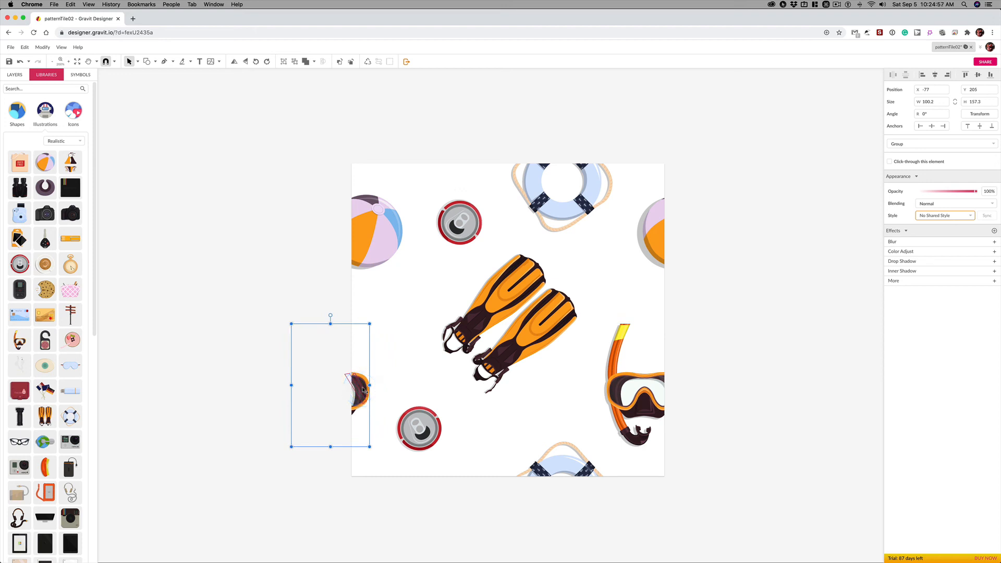
pyautogui.keyDown('shift'); pyautogui.click(647, 392); pyautogui.keyUp('shift')
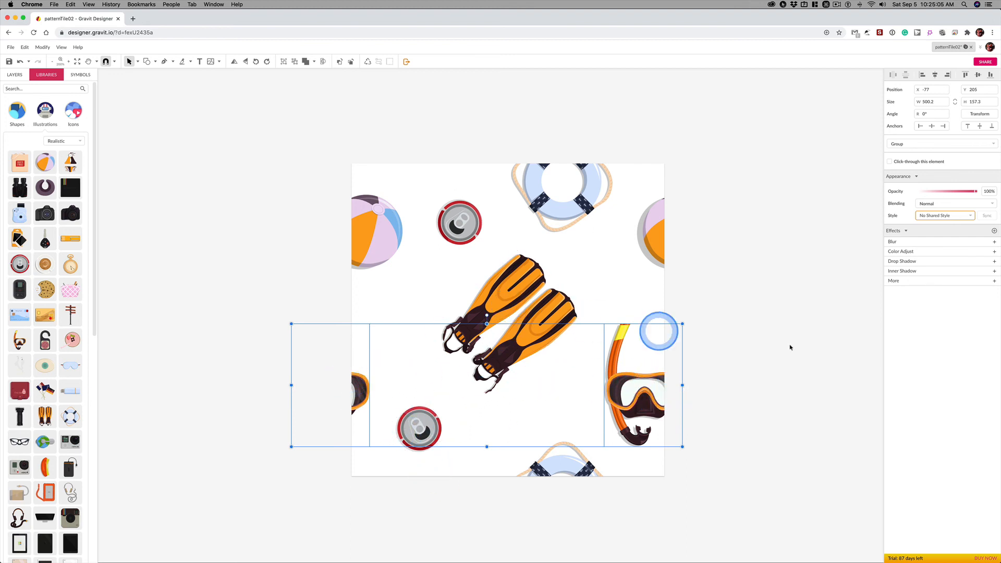
pyautogui.keyDown('shift'); pyautogui.click(801, 414); pyautogui.keyUp('shift')
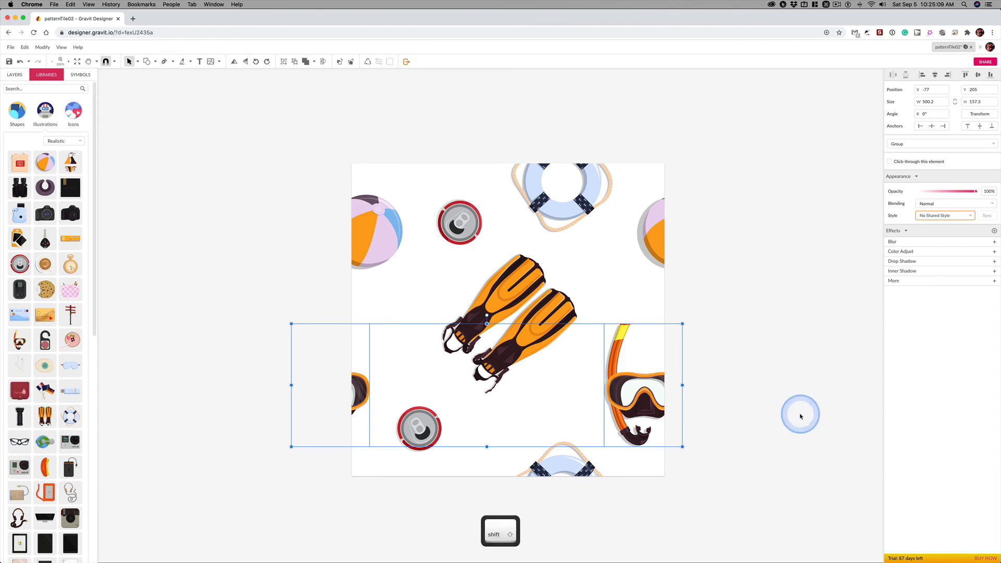
pyautogui.hotkey('shift', 'Up')
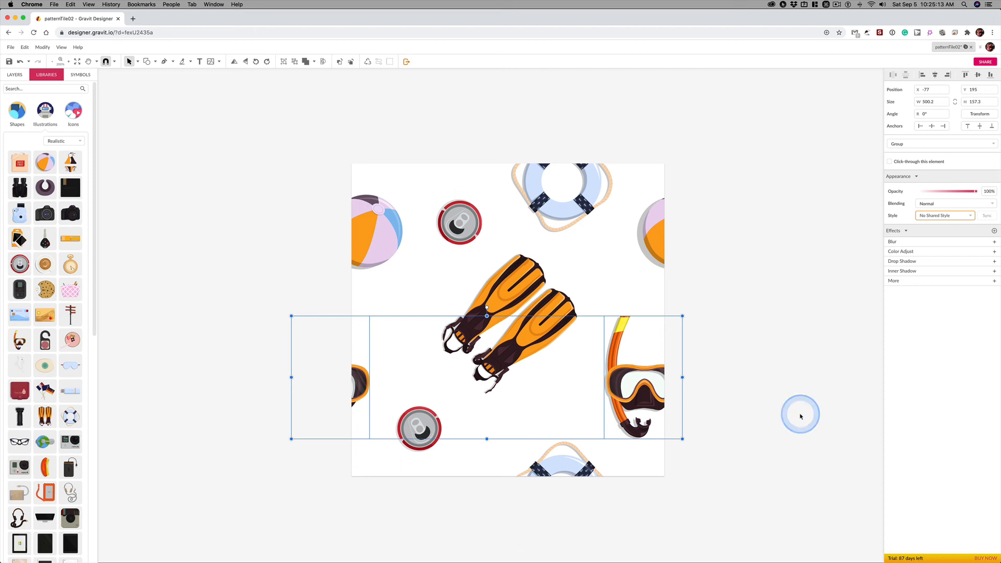
pyautogui.press('Up')
pyautogui.press('Up')
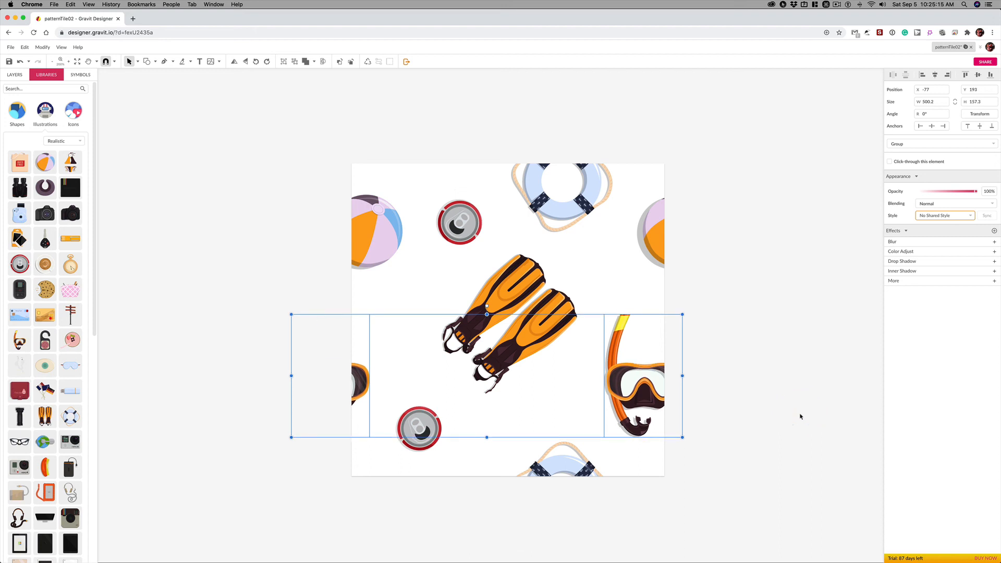
pyautogui.press('Up')
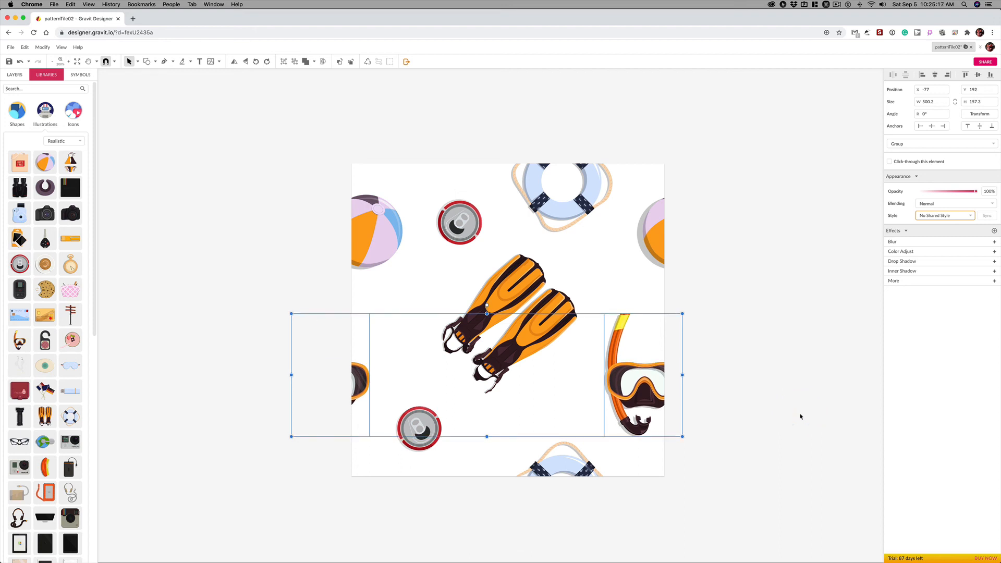
# Step: Shift the swim fins slightly to about X 110, Y 116 and save the document
pyautogui.click(522, 298)
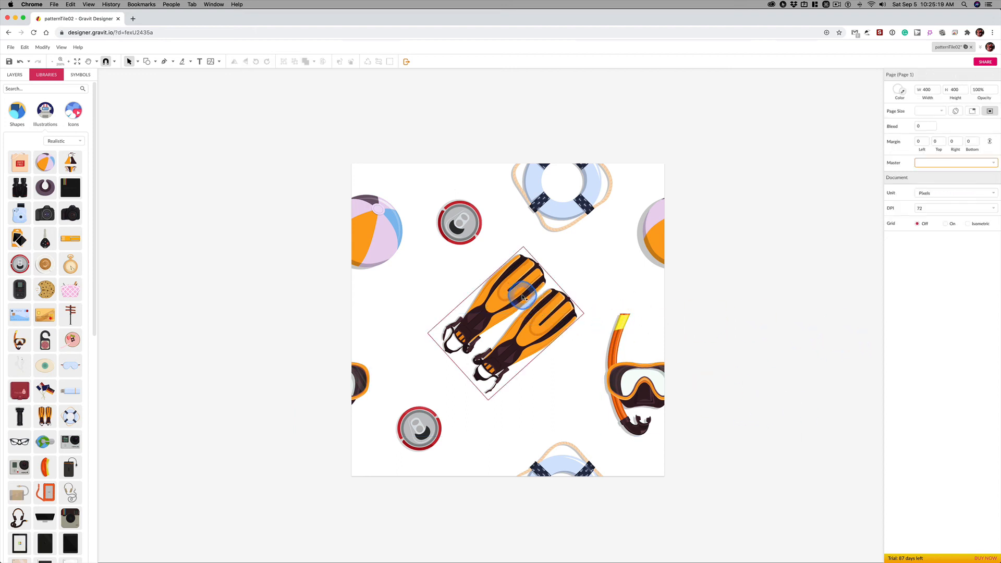
pyautogui.moveTo(521, 298); pyautogui.dragTo(519, 296)
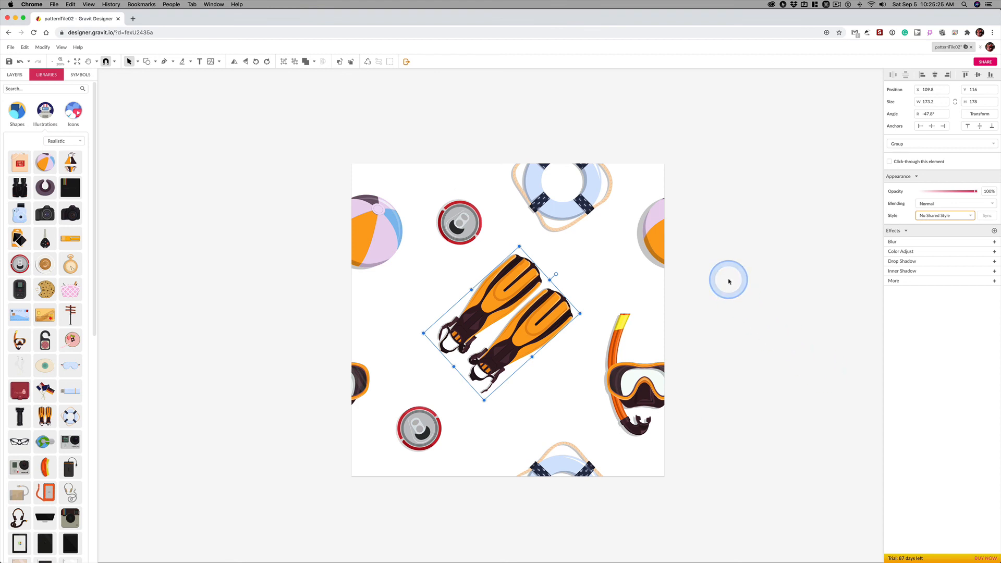
pyautogui.press('super+s')
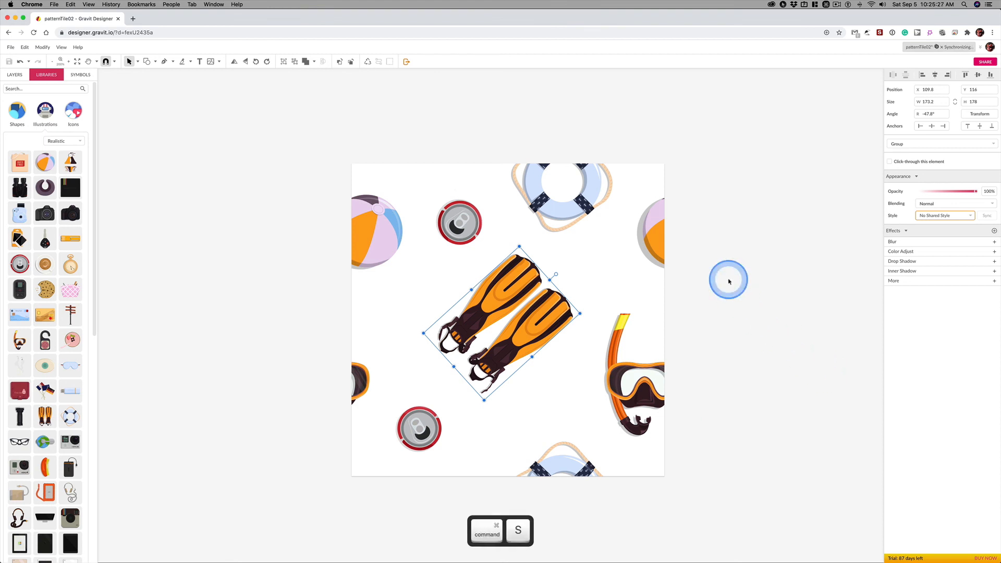